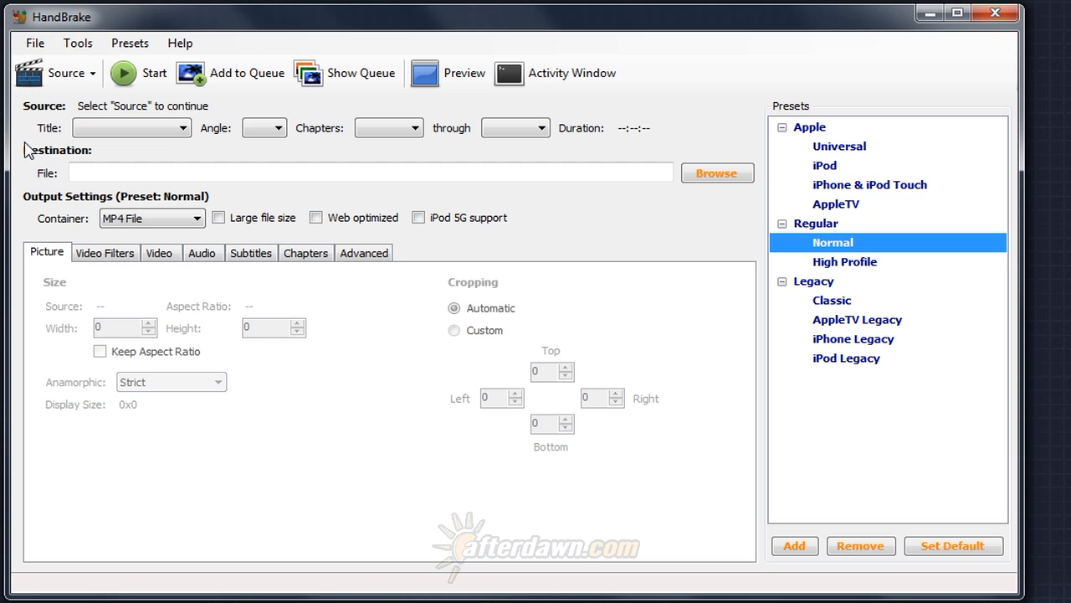
Browse for a DVD/VIDEO_TS folder as the source and expand DVD (X:) within the Videos library.
left_click(35, 74)
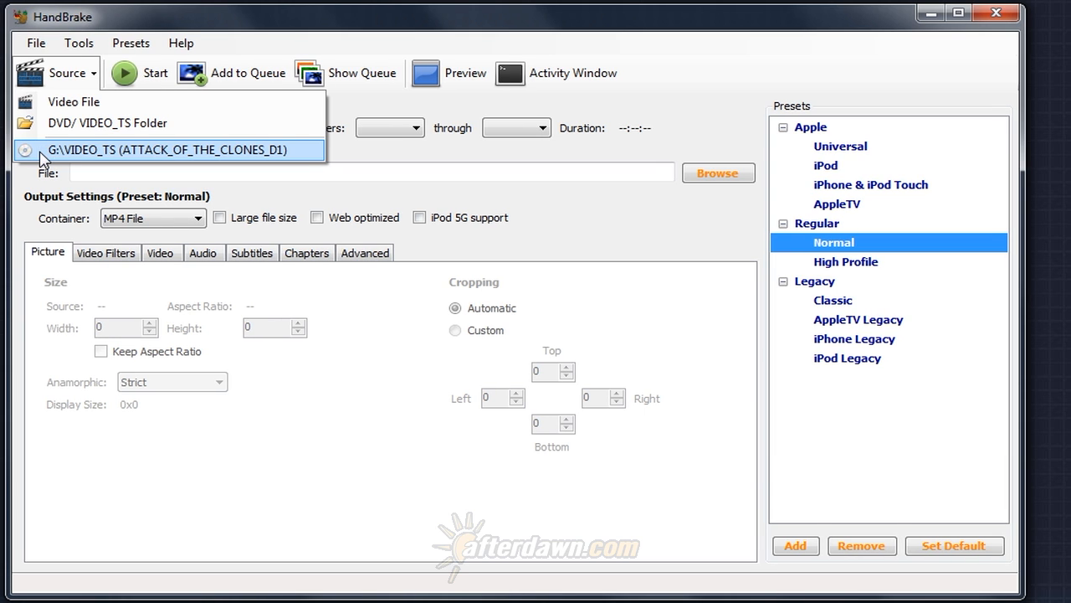
left_click(79, 134)
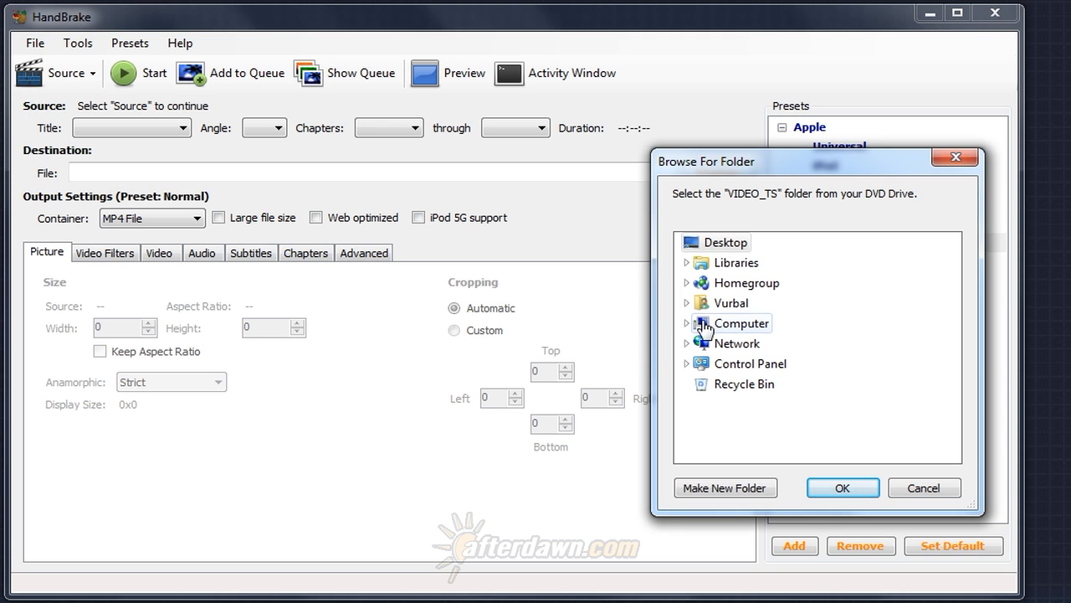
left_click(687, 263)
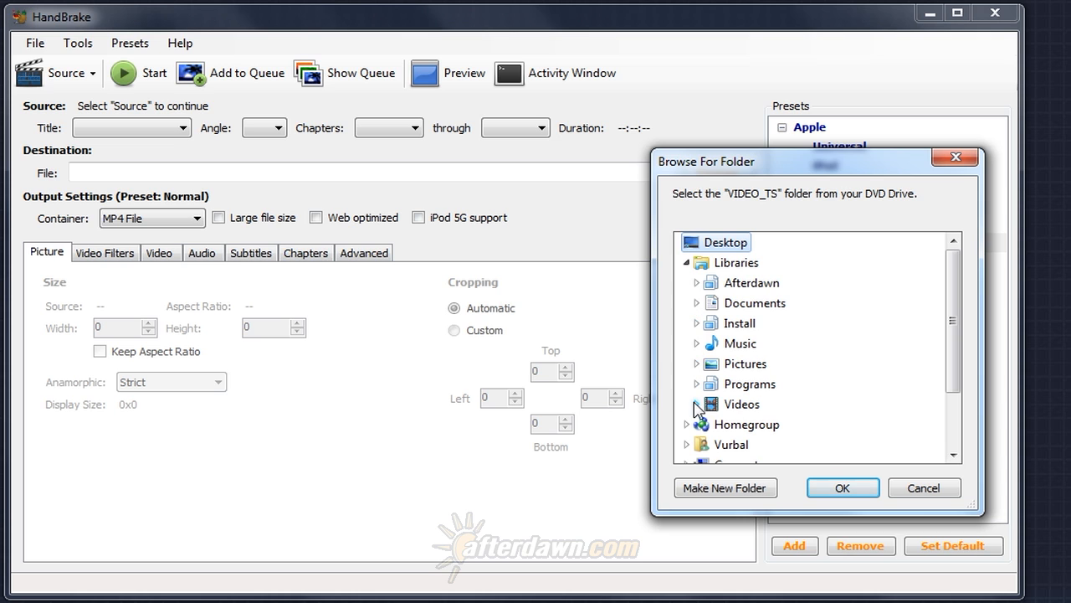
scroll(694, 410, "down", 2)
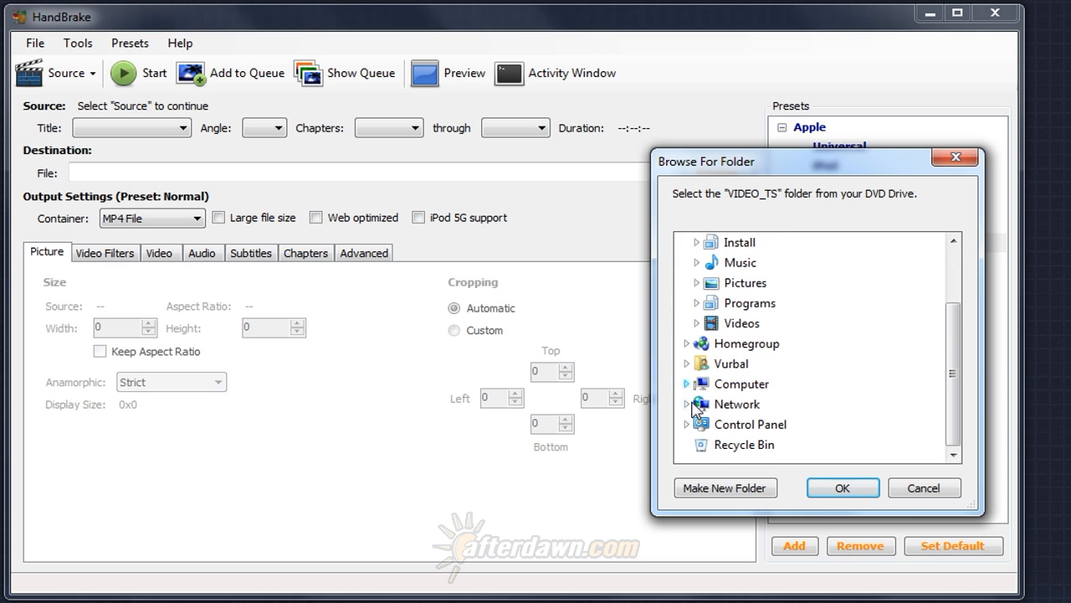
left_click(685, 383)
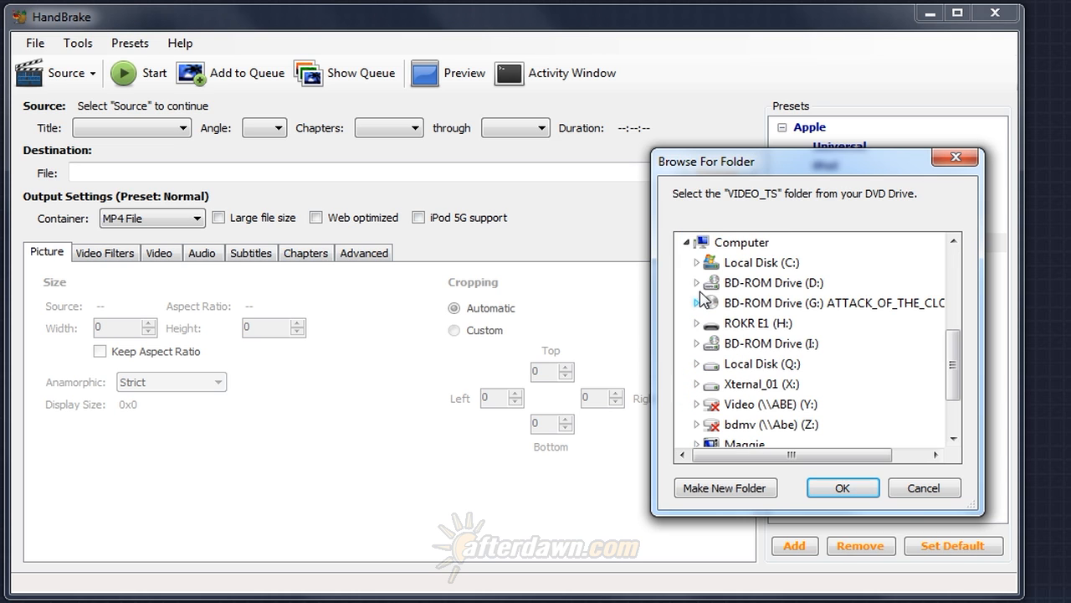
left_click(696, 262)
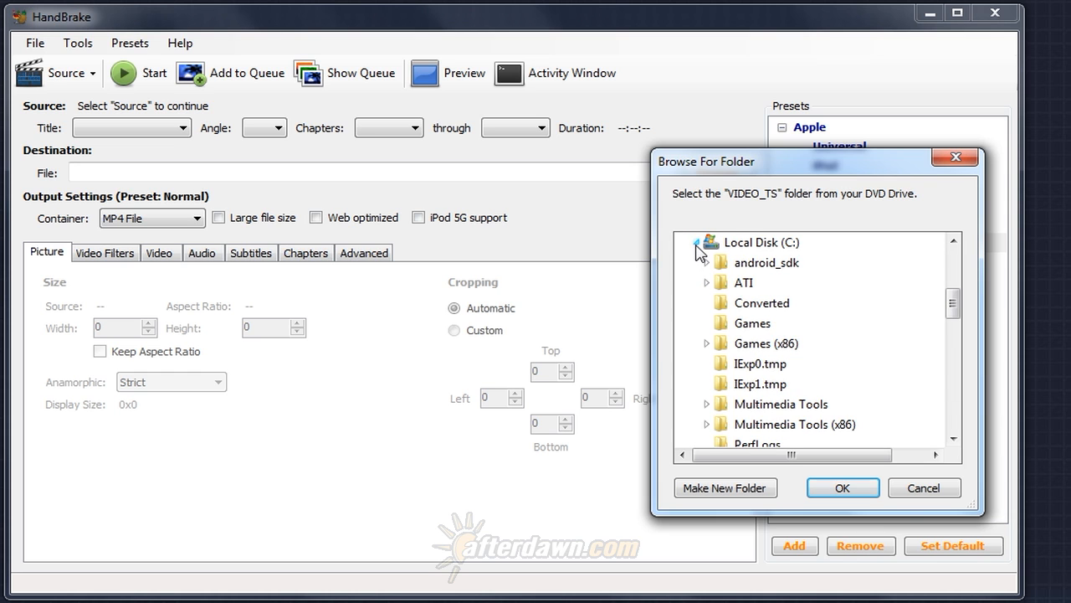
left_click(696, 242)
scroll(695, 251, "up", 3)
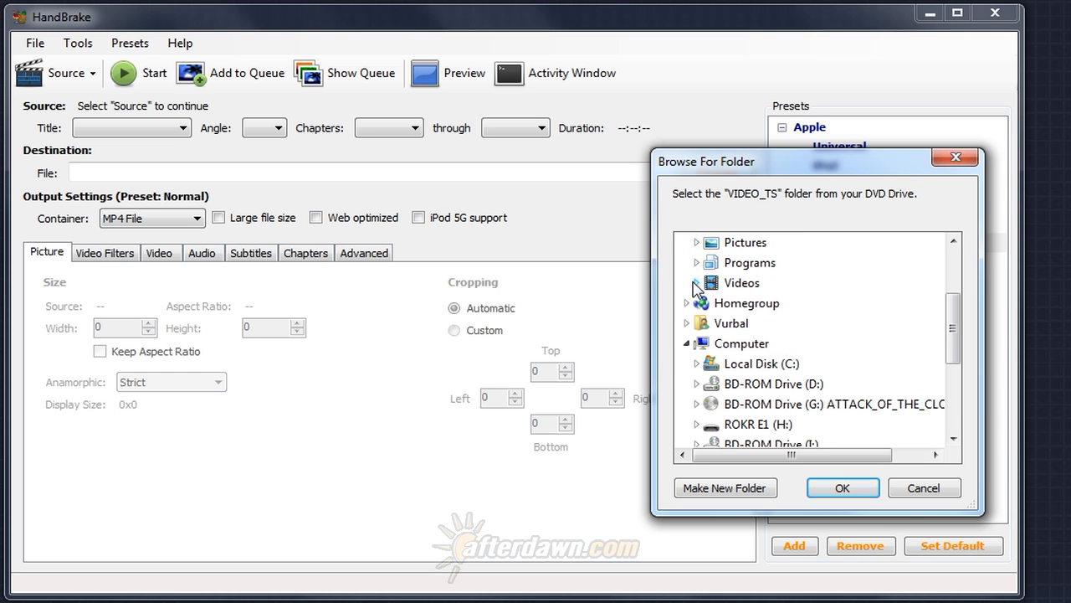
left_click(696, 283)
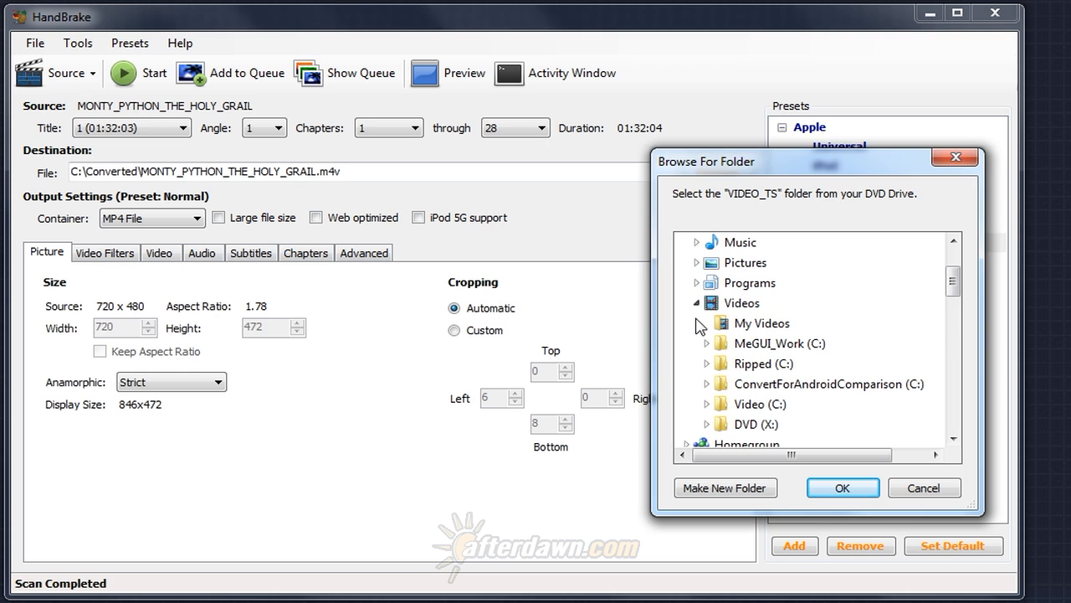
left_click(707, 424)
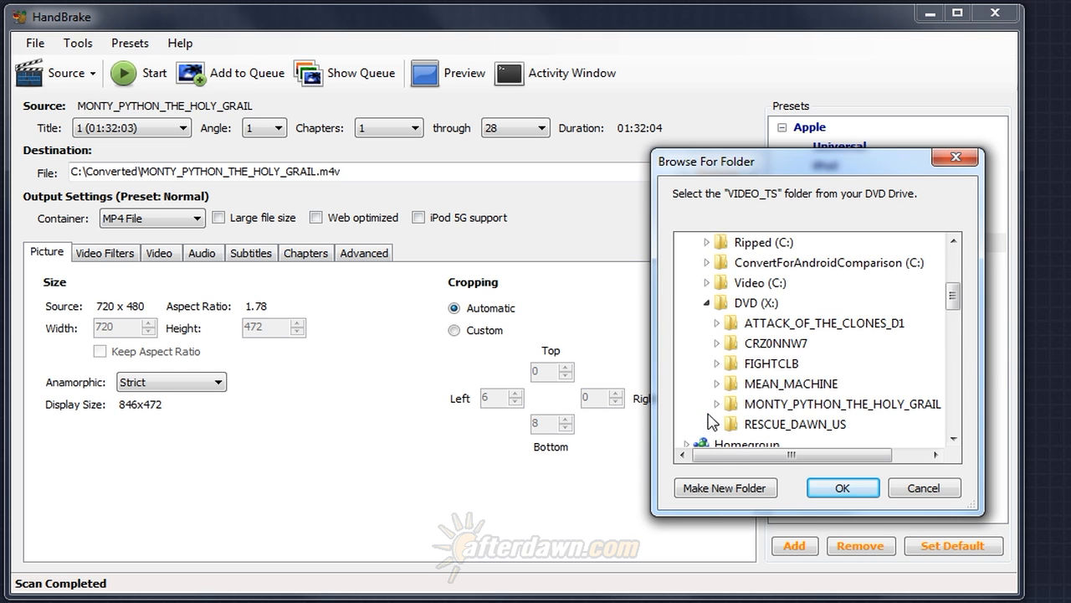
Expand the ATTACK_OF_THE_CLONES_D1 folder and select its VIDEO_TS subfolder.
left_click(831, 328)
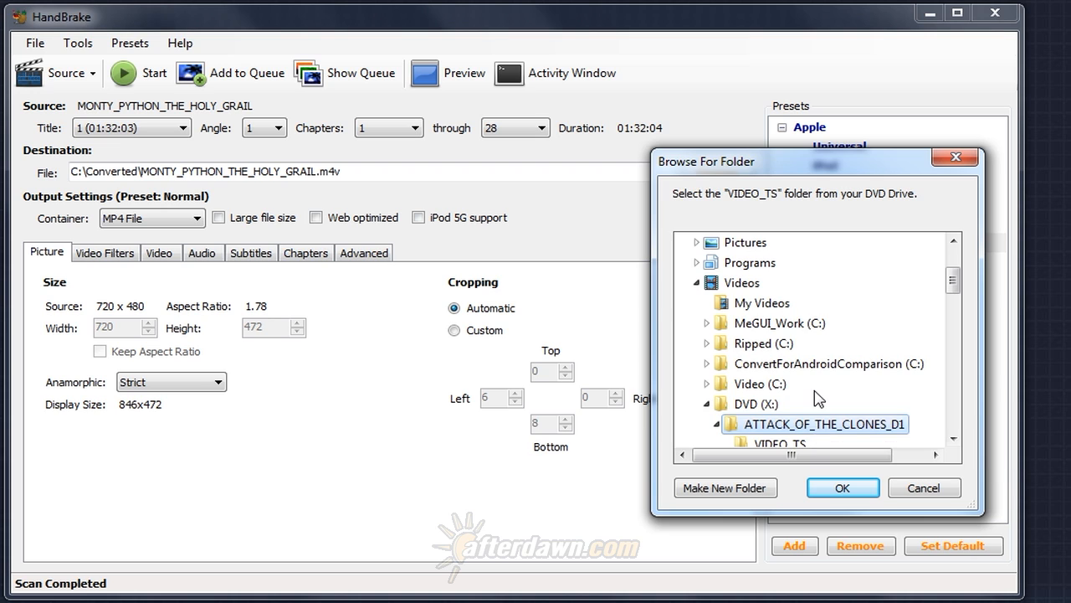
scroll(820, 398, "down", 1)
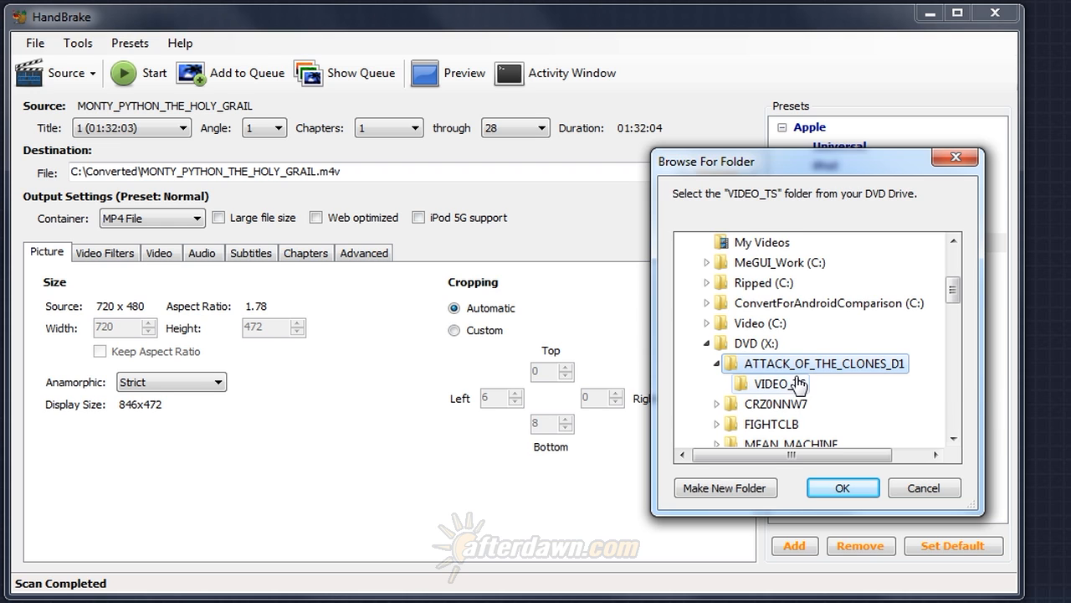
left_click(788, 385)
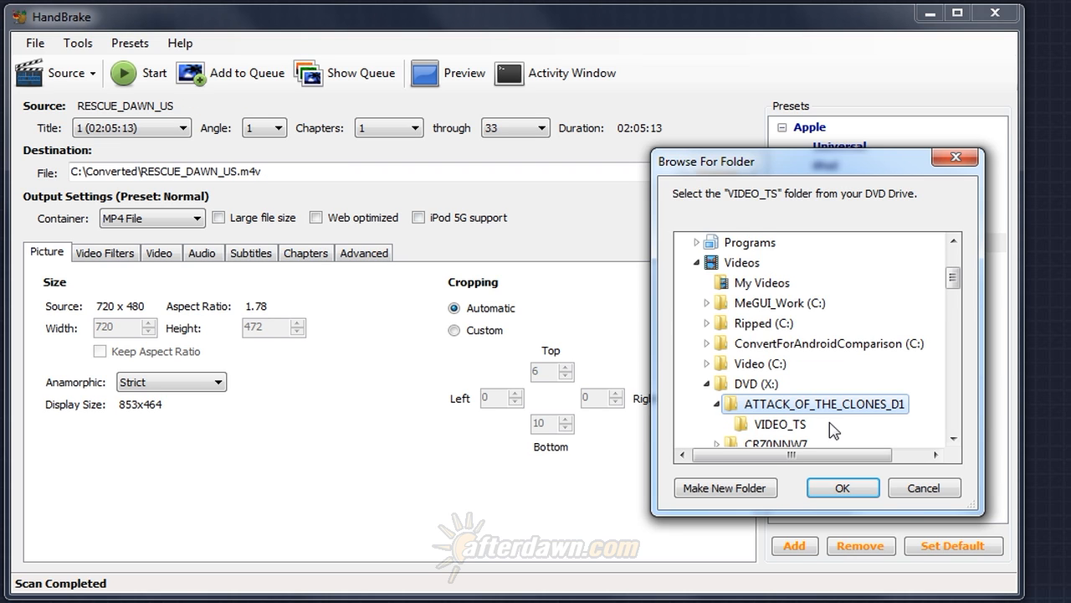
Load the RESCUE_DAWN_US folder as the source and dismiss the warning about the default path.
left_click(953, 438)
left_click(953, 438)
left_click(954, 437)
left_click(953, 437)
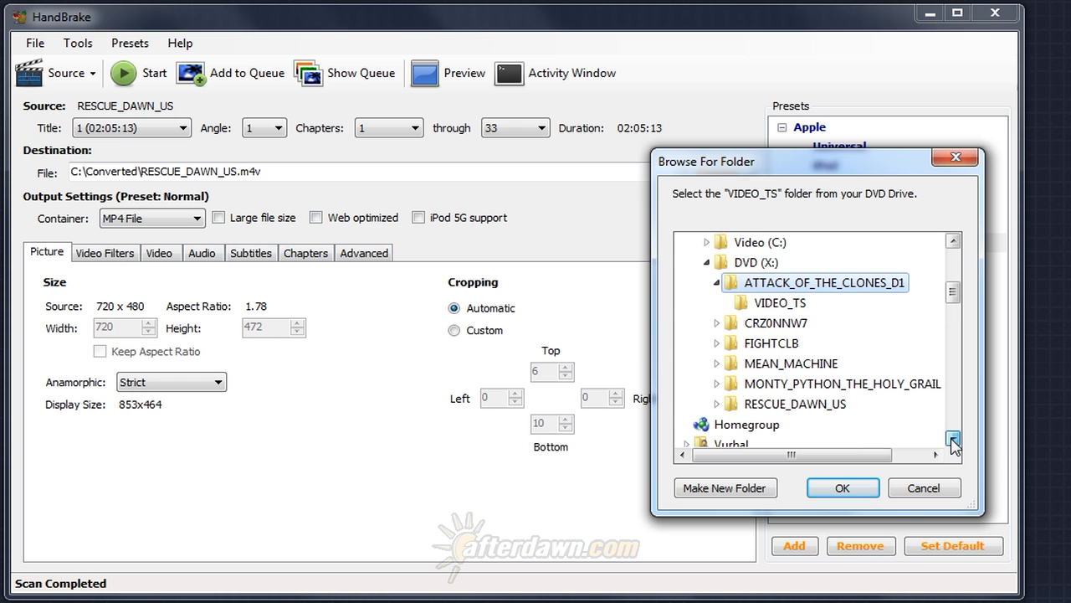
left_click(829, 404)
left_click(828, 484)
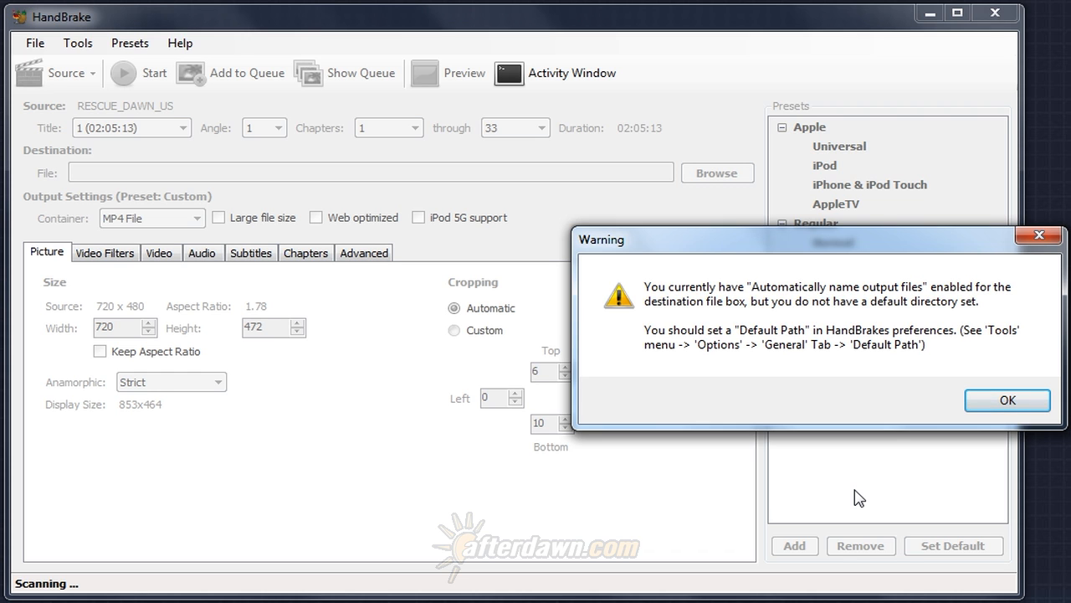
left_click(981, 413)
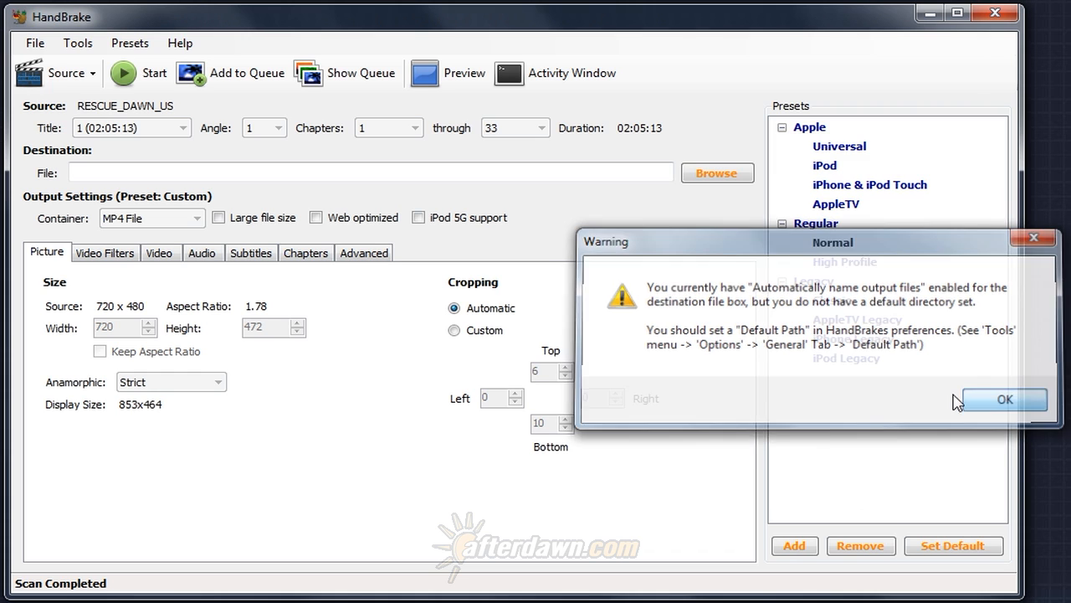
left_click(300, 173)
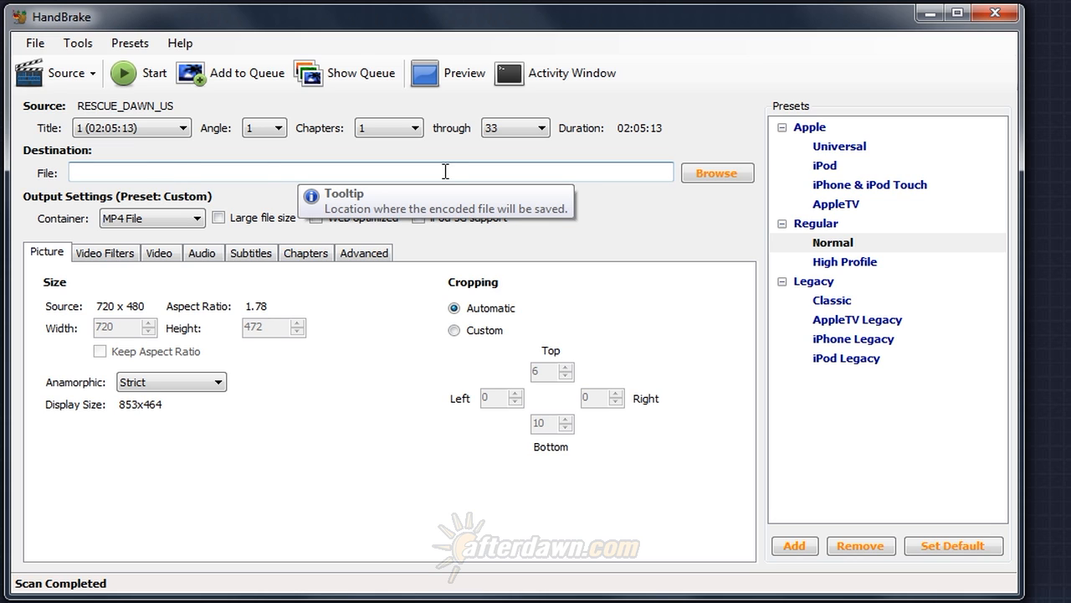
left_click(695, 177)
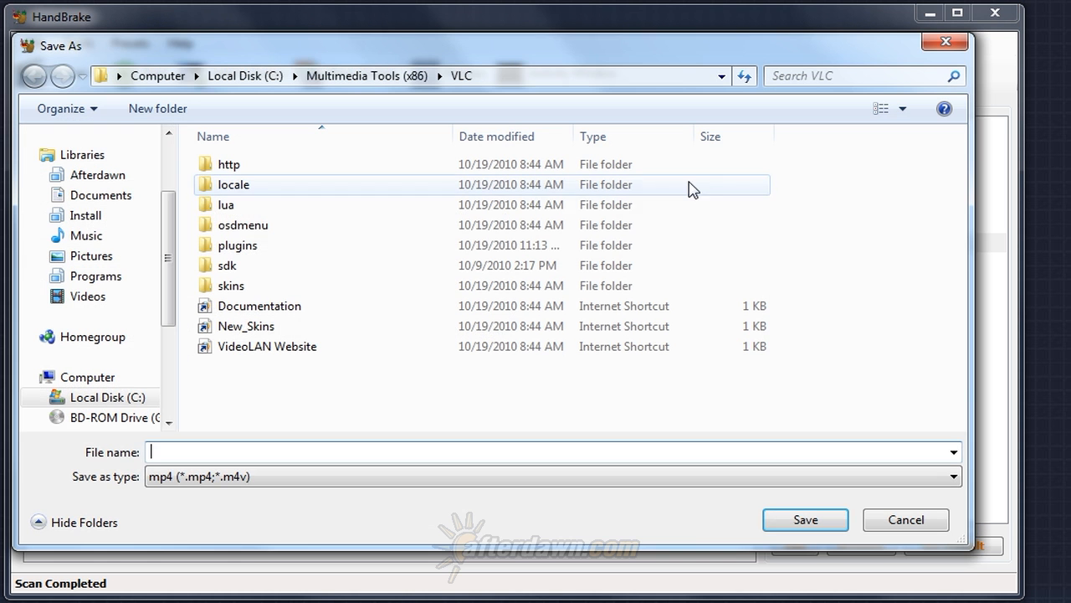
left_click(892, 523)
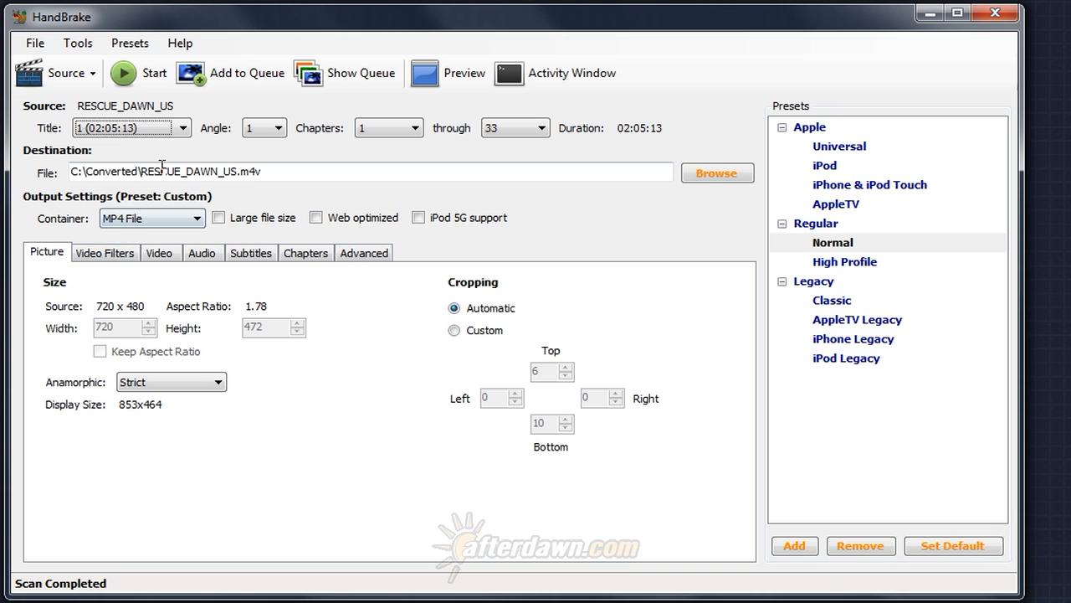
Examine the titles, angles and end chapters available for the loaded DVD, keeping the current selections.
left_click(184, 130)
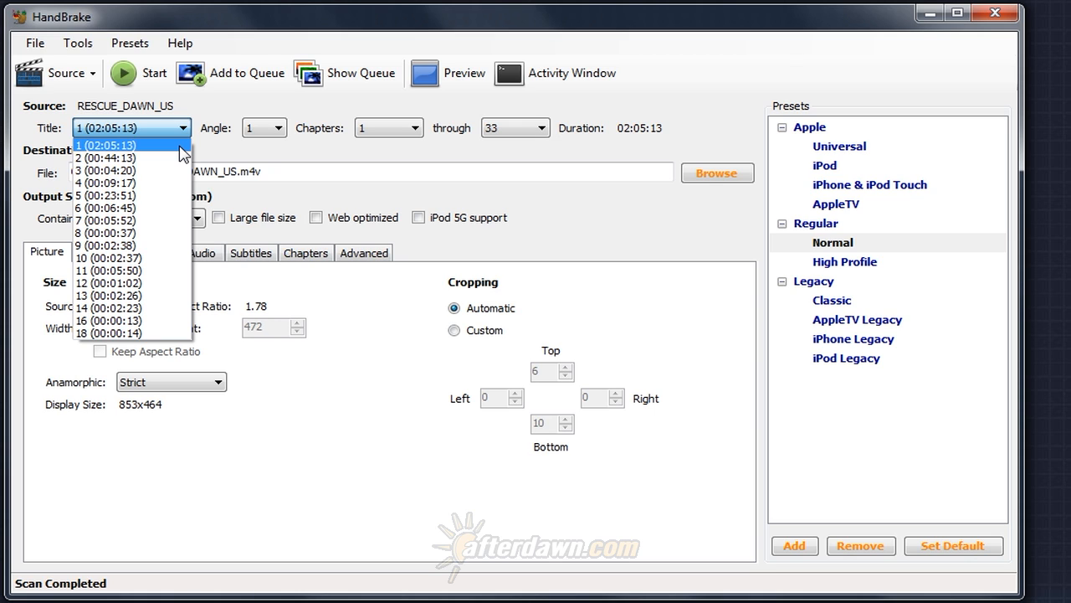
left_click(285, 134)
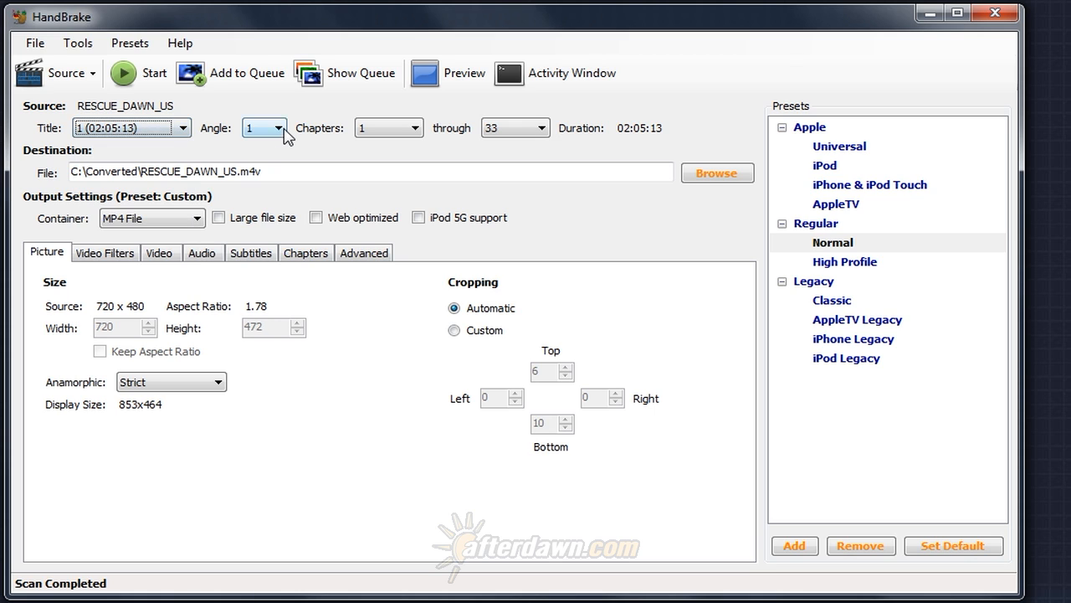
left_click(284, 133)
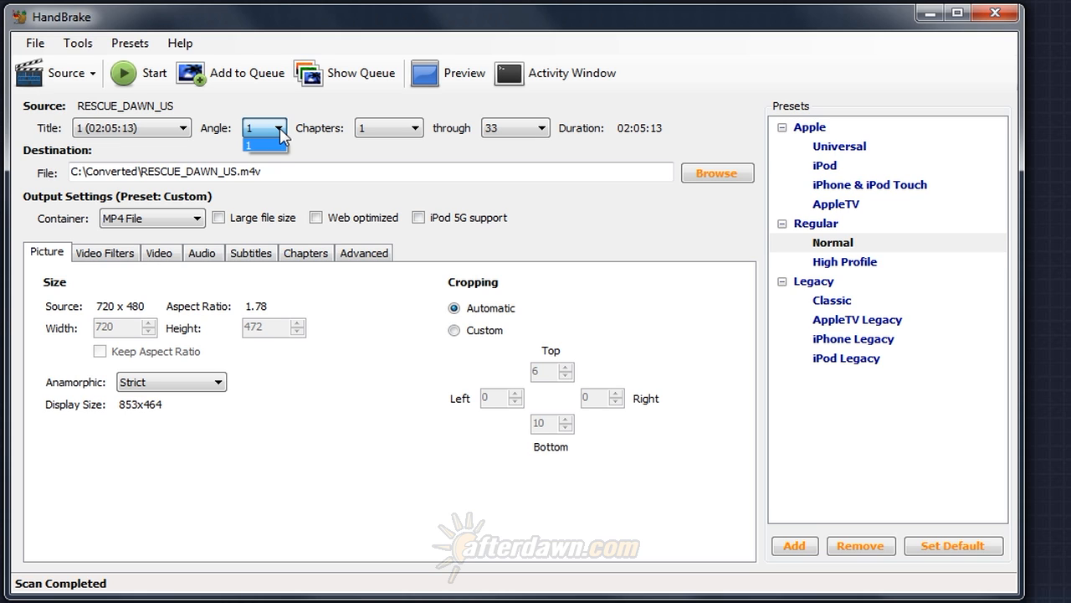
left_click(322, 139)
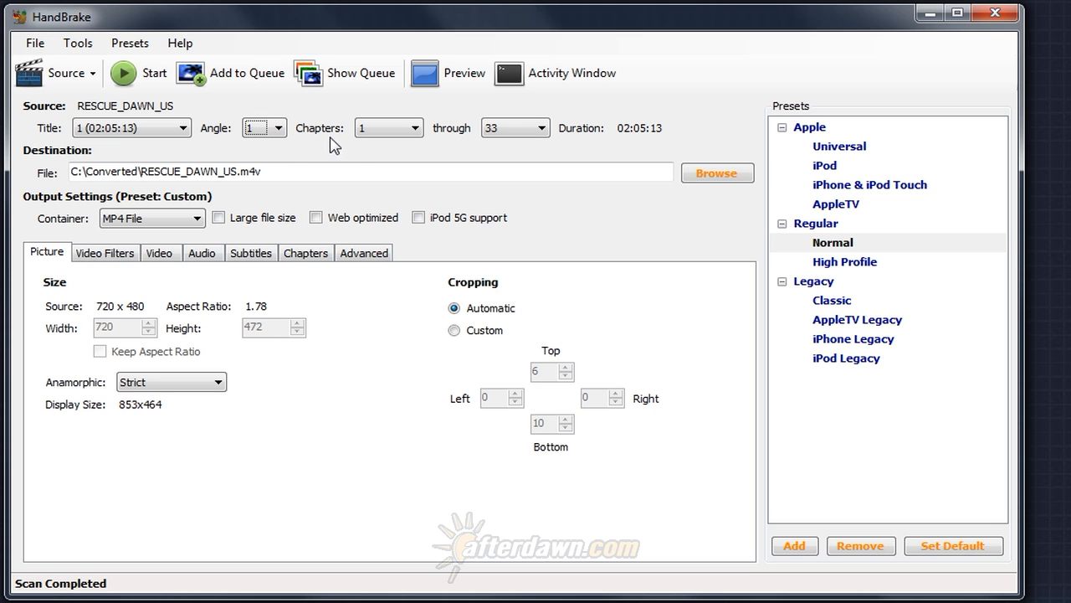
left_click(511, 131)
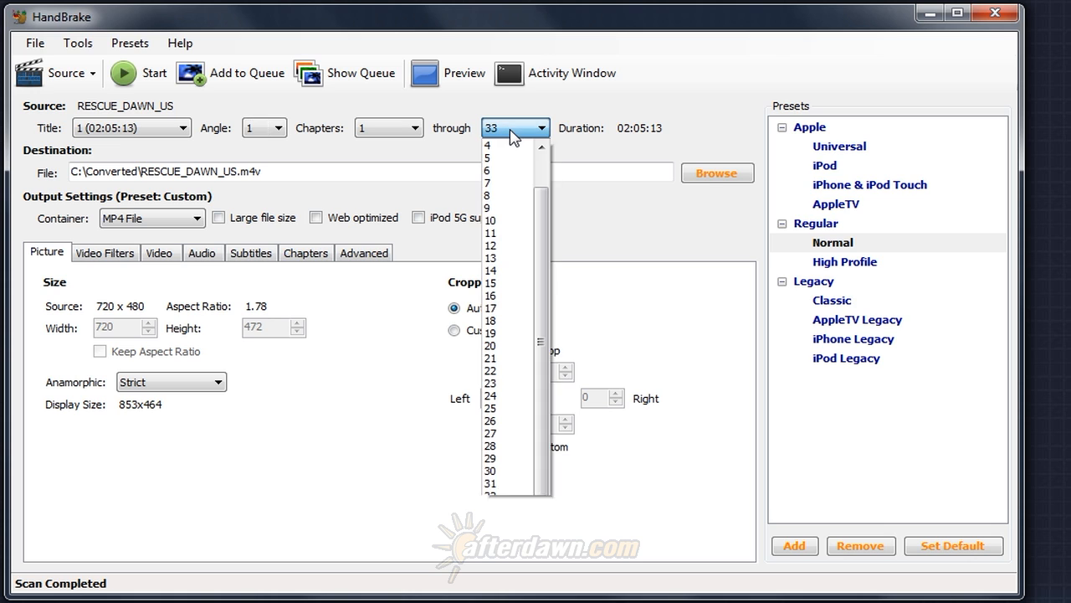
left_click(511, 131)
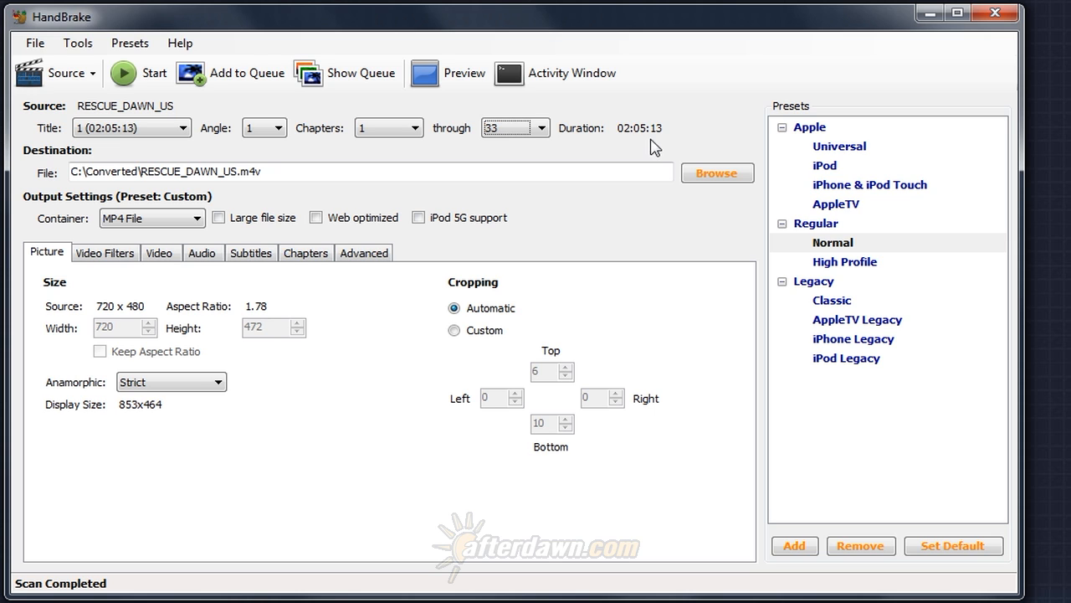
Check the start chapter choices and set the end chapter of the range to 32.
left_click(415, 128)
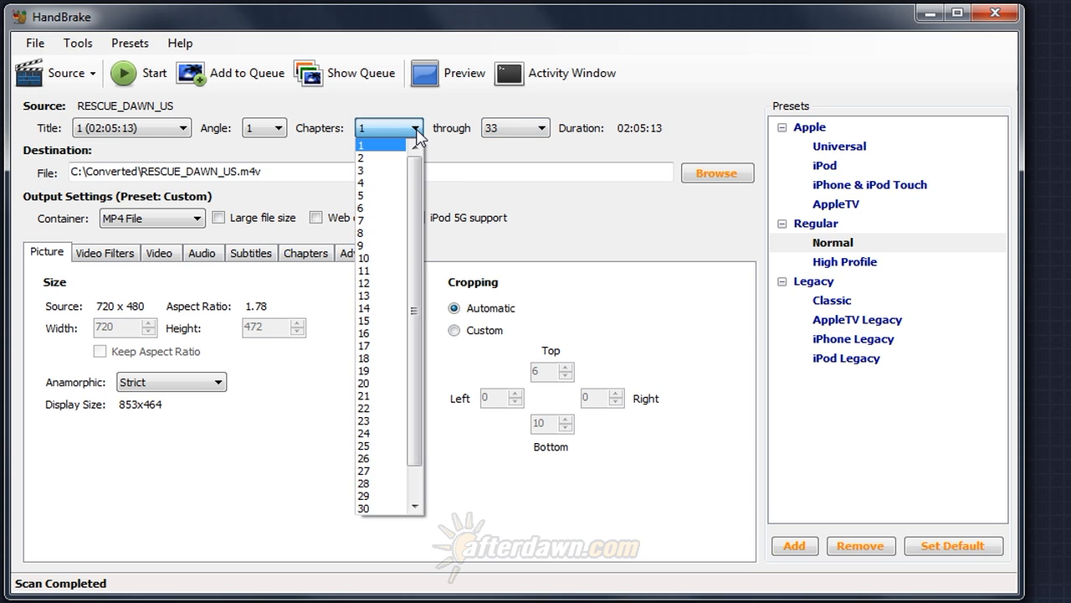
left_click(512, 128)
left_click(512, 128)
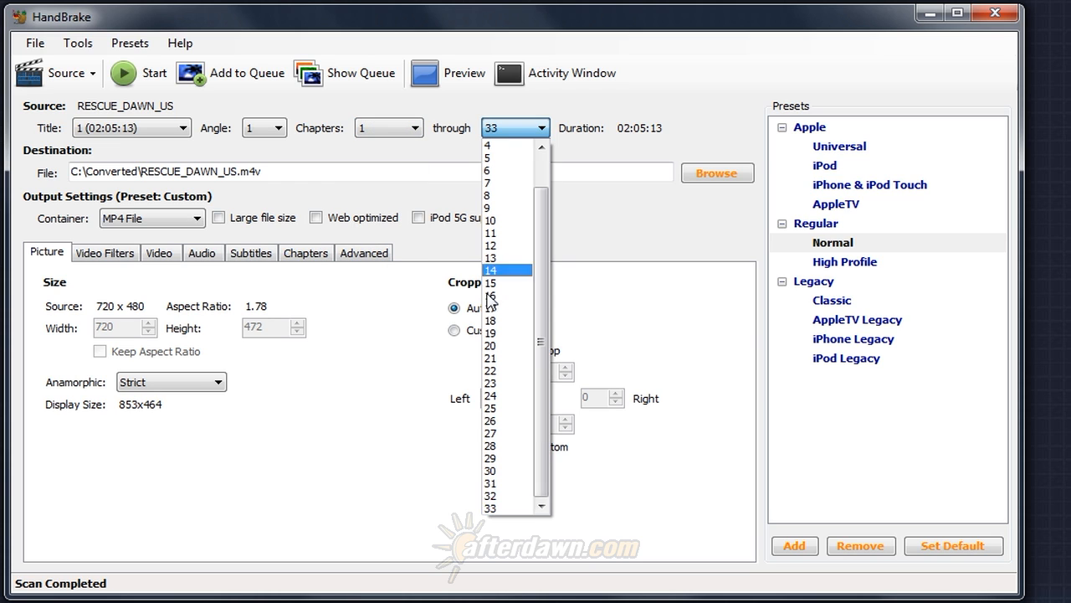
left_click(490, 495)
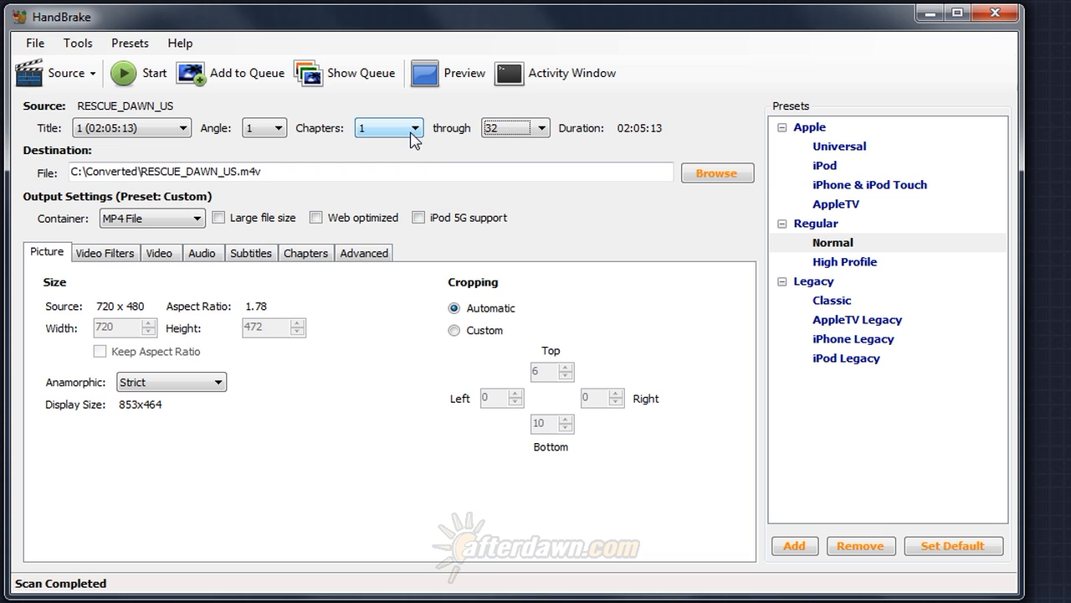
Shorten the chapter range to chapter 1 only, and extend it back through chapter 33.
left_click(502, 131)
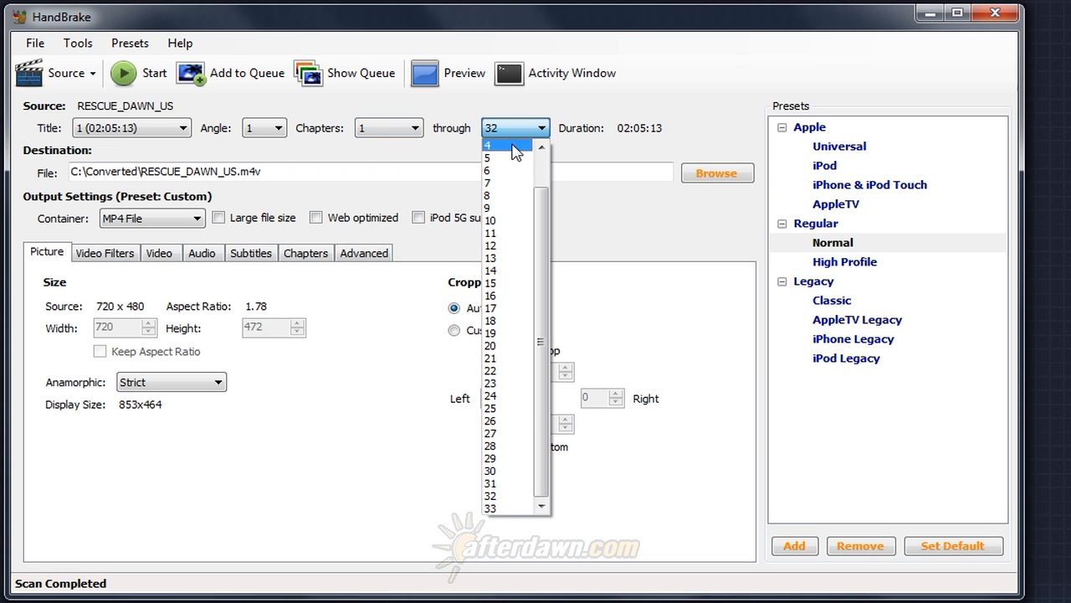
scroll(546, 167, "up", 1)
left_click(506, 145)
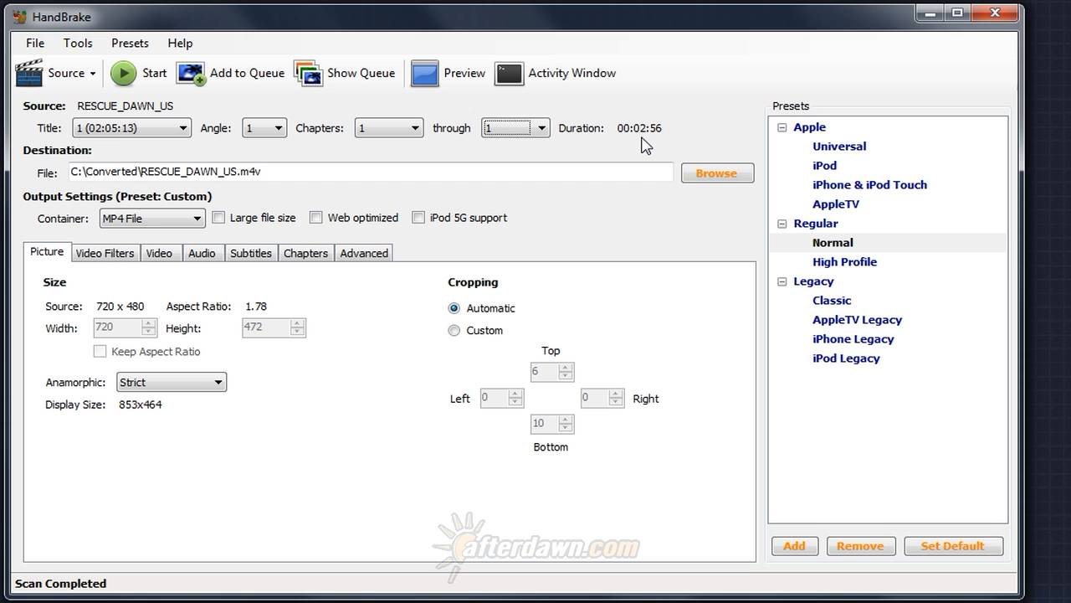
left_click(542, 130)
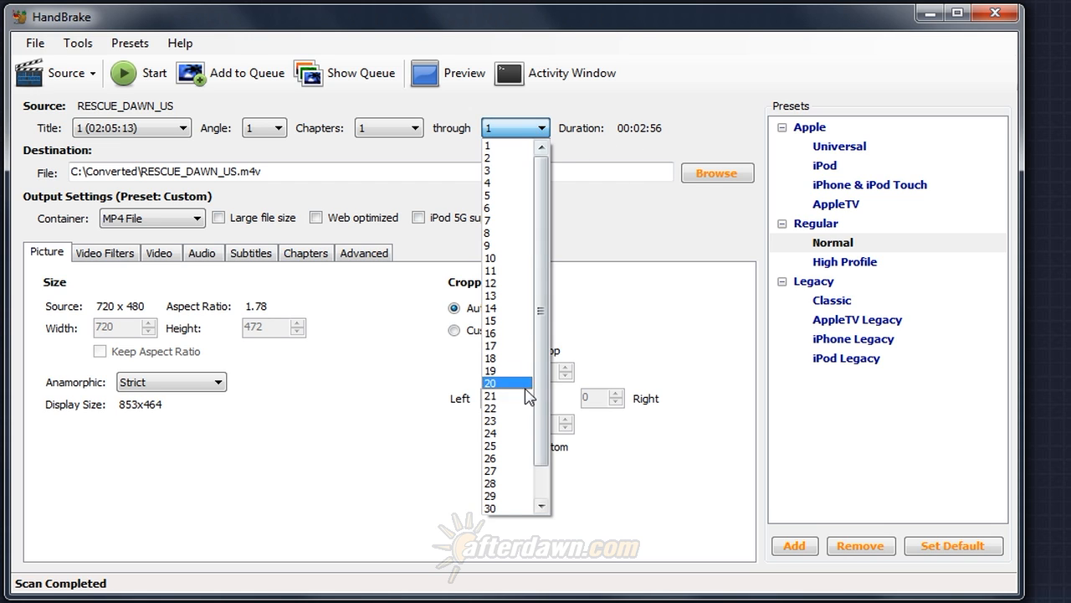
scroll(532, 489, "down", 1)
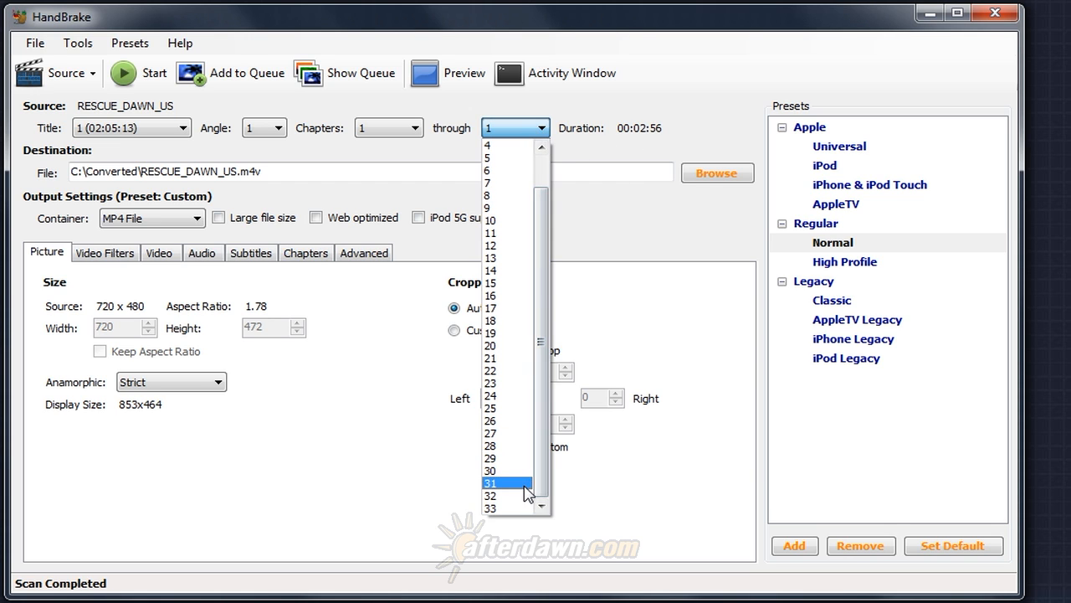
left_click(509, 508)
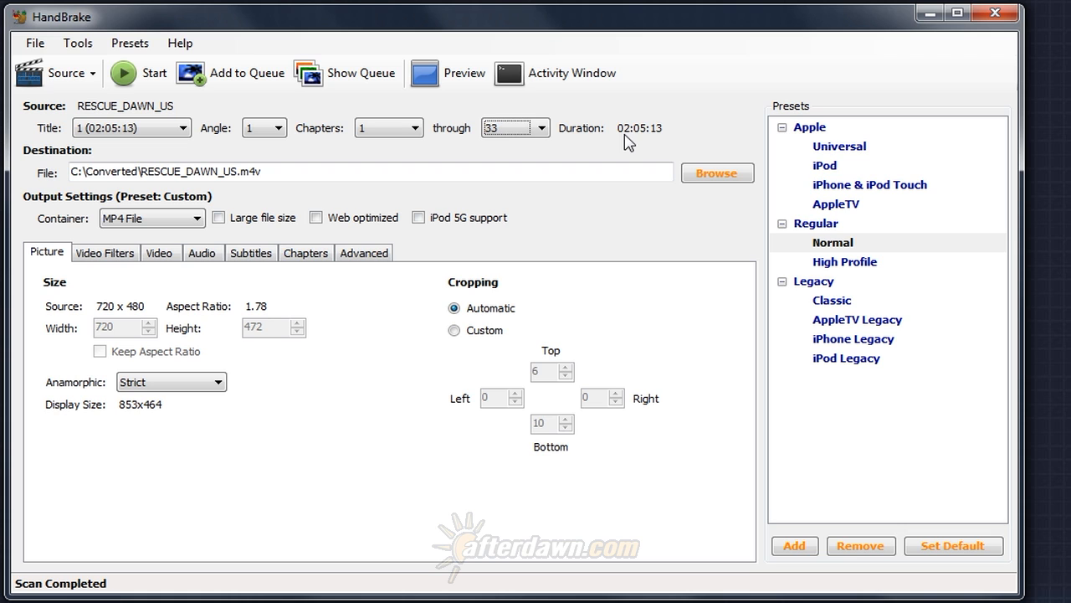
Try chapters 32 and 31 as the end of the range, and set it back to 33.
left_click(541, 128)
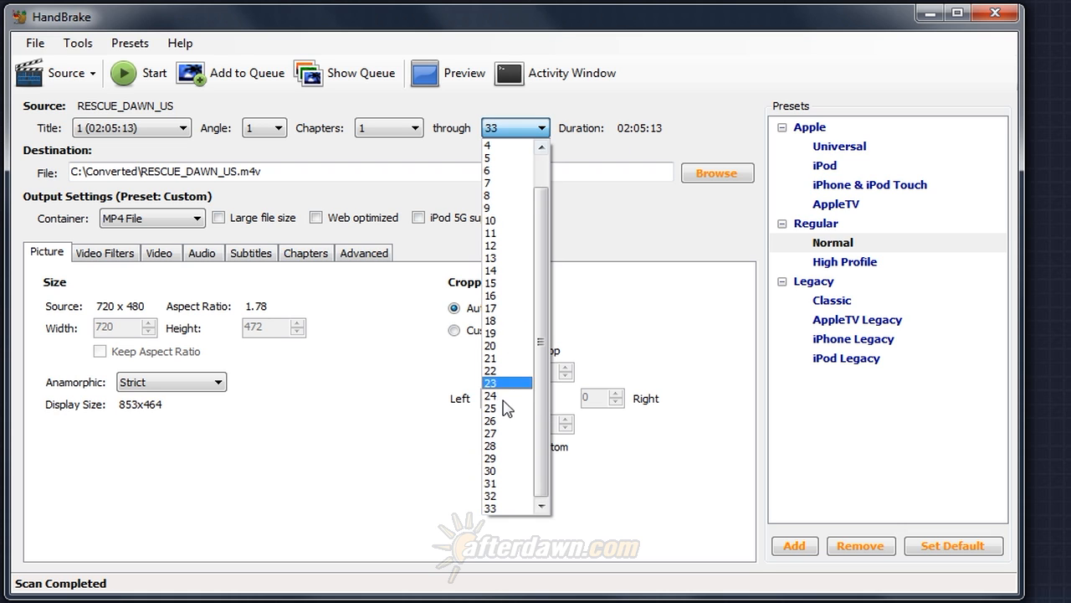
left_click(497, 496)
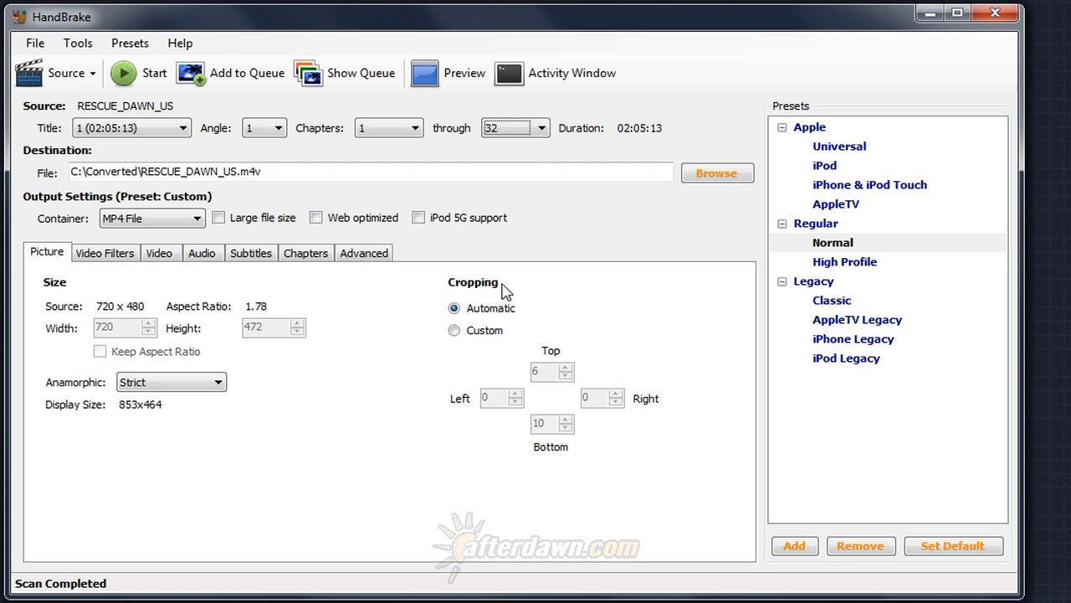
left_click(549, 134)
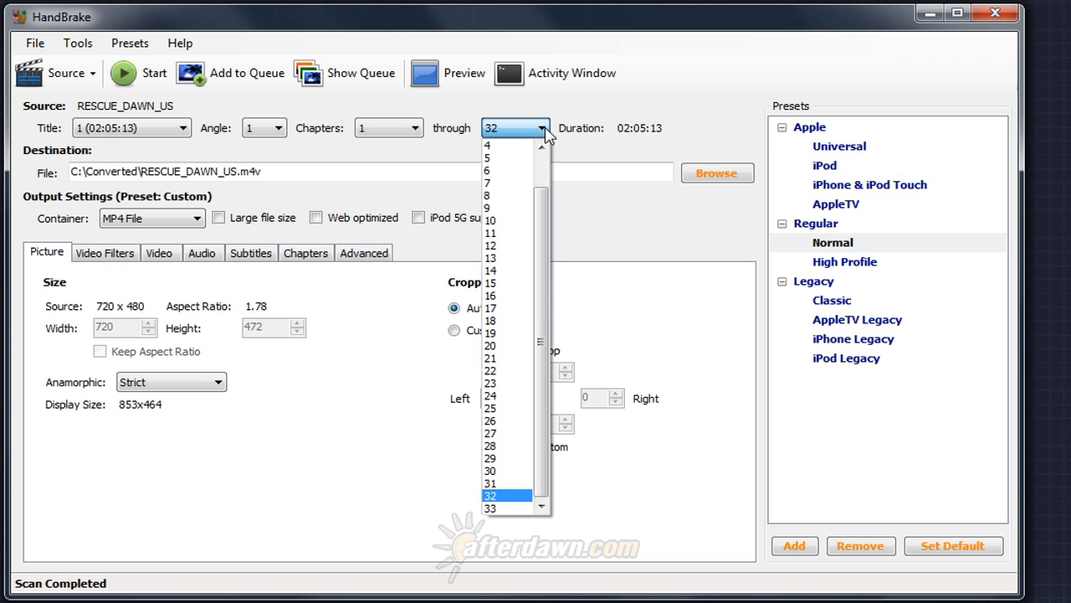
left_click(509, 483)
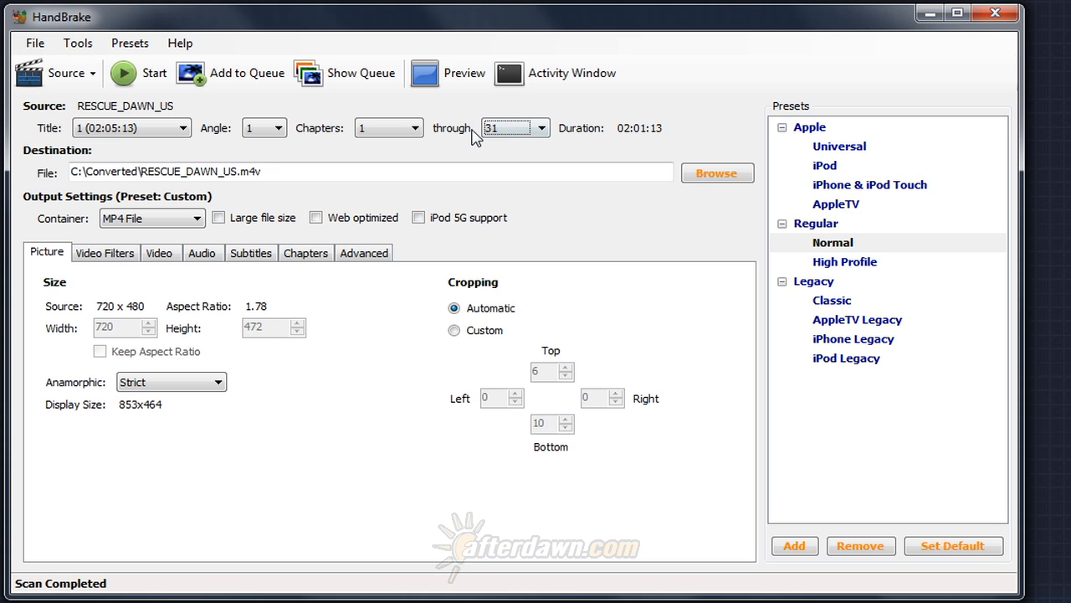
left_click(503, 130)
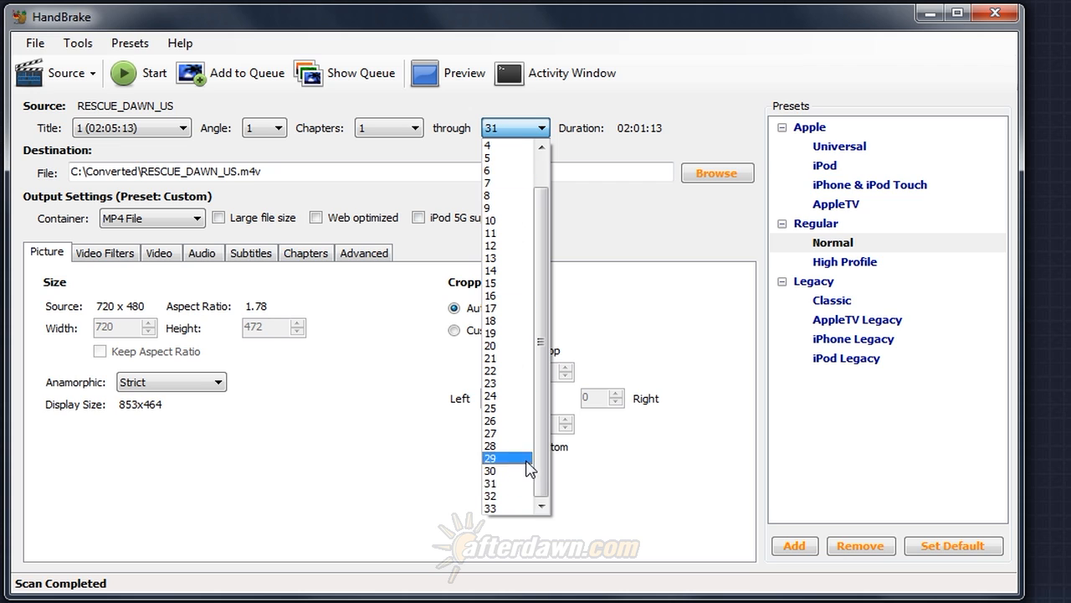
left_click(527, 508)
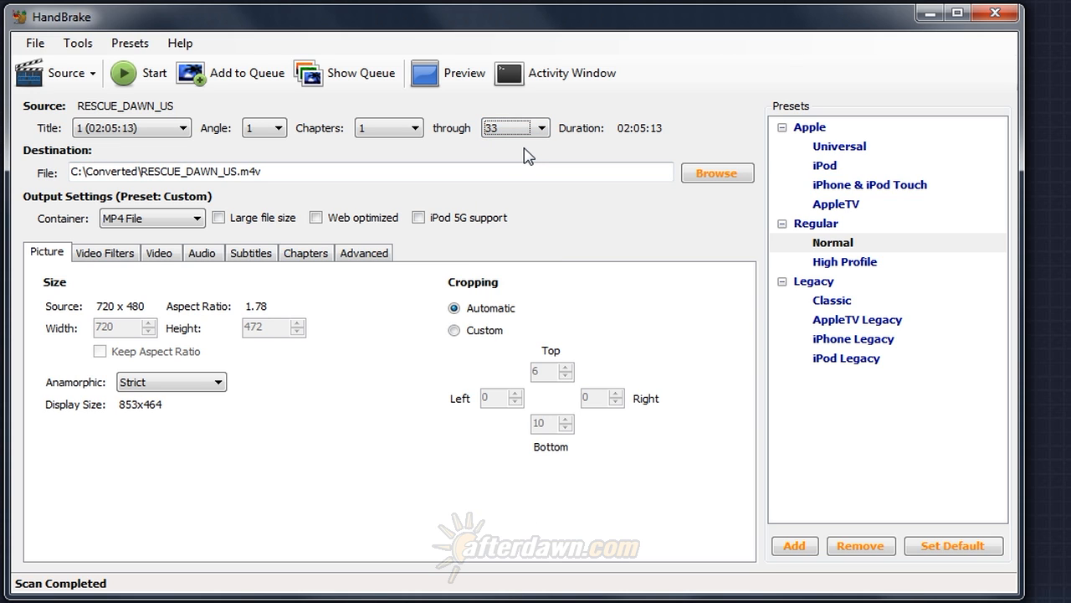